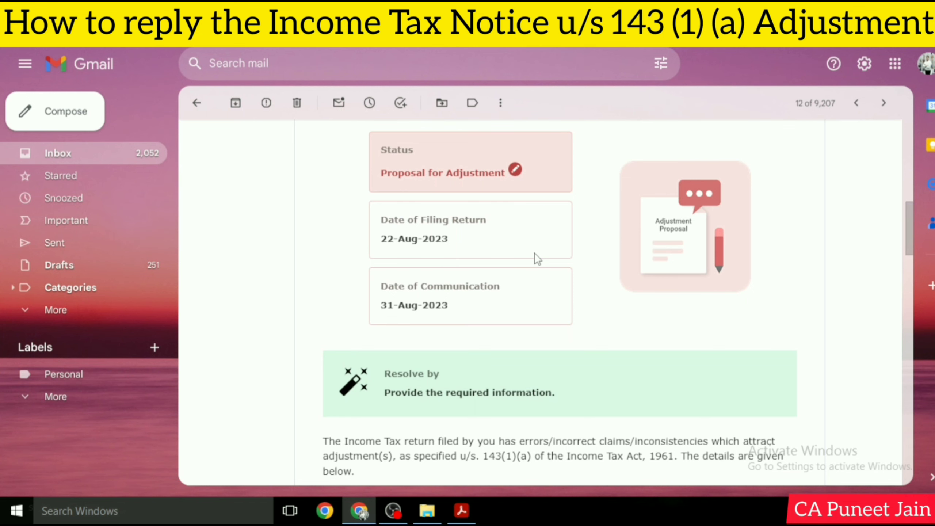
Scroll to the red notice box and highlight the 30-day response deadline note.
{"action": "scroll", "coordinate": [534, 258], "scroll_direction": "down", "scroll_amount": 2}
{"action": "scroll", "coordinate": [535, 328], "scroll_direction": "down", "scroll_amount": 4}
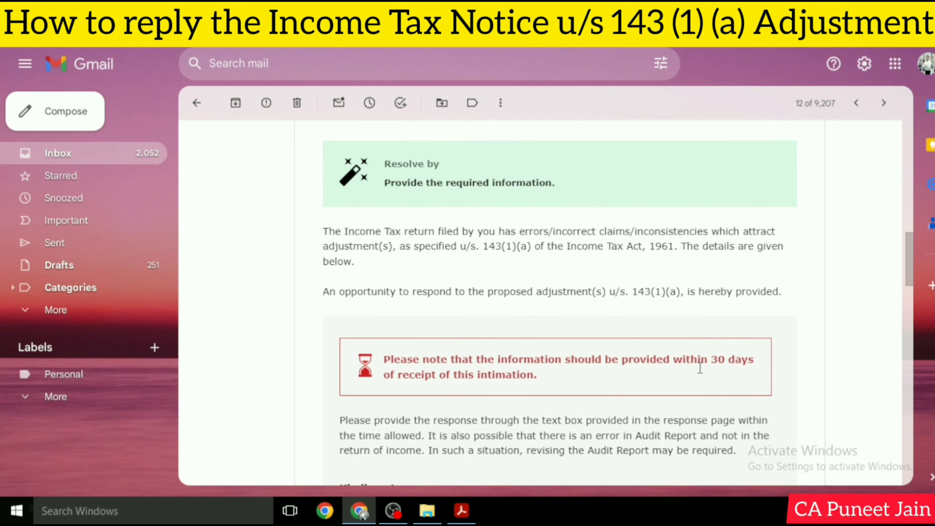
{"action": "scroll", "coordinate": [721, 361], "scroll_direction": "down", "scroll_amount": 5}
{"action": "scroll", "coordinate": [708, 361], "scroll_direction": "up", "scroll_amount": 1}
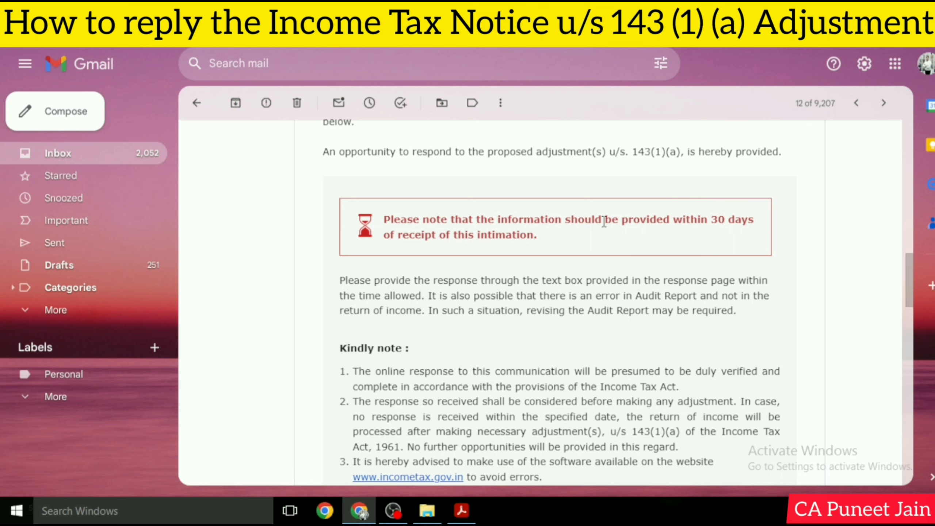
{"action": "mouse_move", "coordinate": [384, 220]}
{"action": "left_mouse_down"}
{"action": "mouse_move", "coordinate": [523, 224]}
{"action": "mouse_move", "coordinate": [559, 240]}
{"action": "left_mouse_up"}
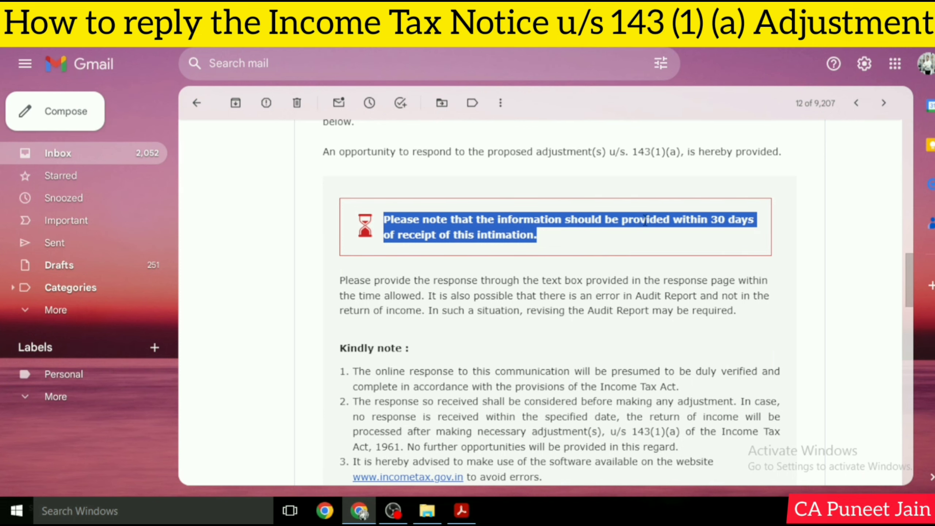
Scroll to the Part A table and highlight the 470217 Schedule 80P claimed amount and variance.
{"action": "scroll", "coordinate": [577, 298], "scroll_direction": "down", "scroll_amount": 2}
{"action": "scroll", "coordinate": [578, 303], "scroll_direction": "down", "scroll_amount": 3}
{"action": "scroll", "coordinate": [578, 302], "scroll_direction": "down", "scroll_amount": 5}
{"action": "scroll", "coordinate": [577, 291], "scroll_direction": "down", "scroll_amount": 1}
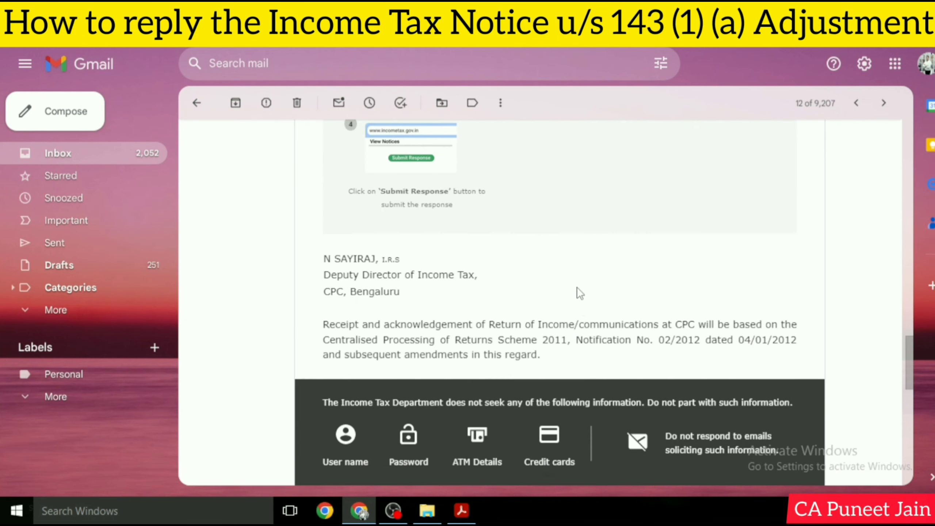
{"action": "scroll", "coordinate": [566, 286], "scroll_direction": "down", "scroll_amount": 9}
{"action": "scroll", "coordinate": [568, 281], "scroll_direction": "down", "scroll_amount": 5}
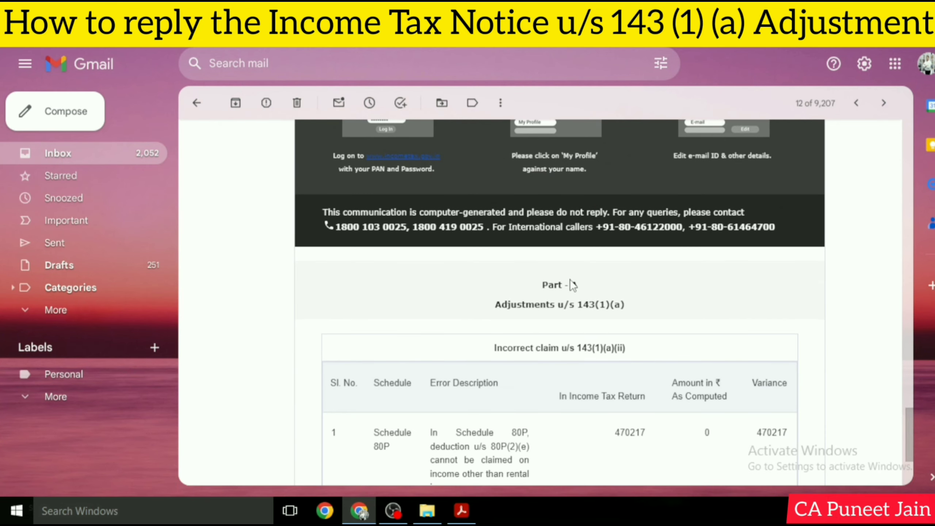
{"action": "scroll", "coordinate": [569, 304], "scroll_direction": "down", "scroll_amount": 1}
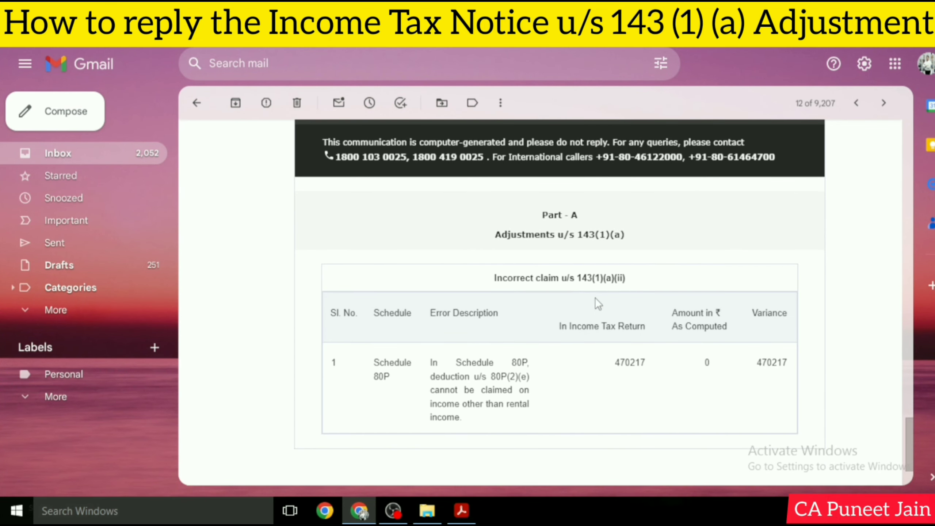
{"action": "scroll", "coordinate": [595, 299], "scroll_direction": "down", "scroll_amount": 2}
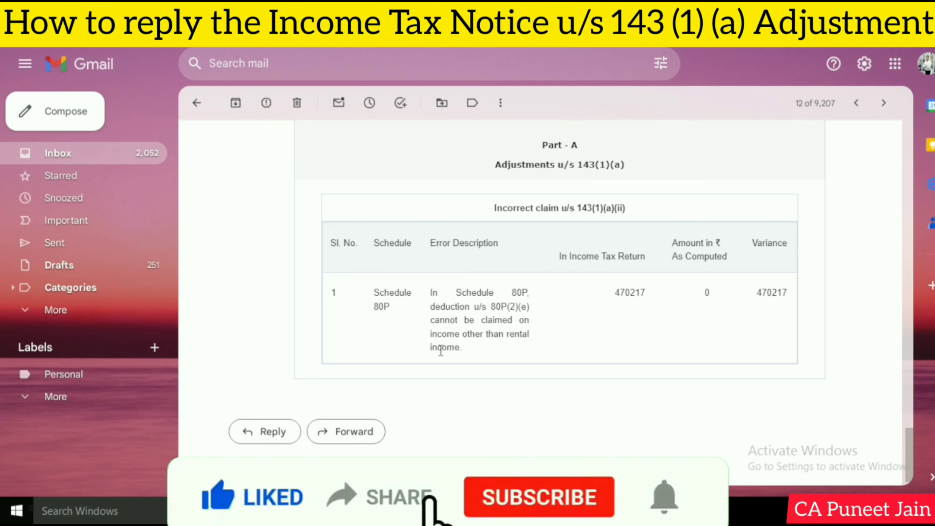
{"action": "left_click_drag", "start_coordinate": [559, 256], "coordinate": [672, 258]}
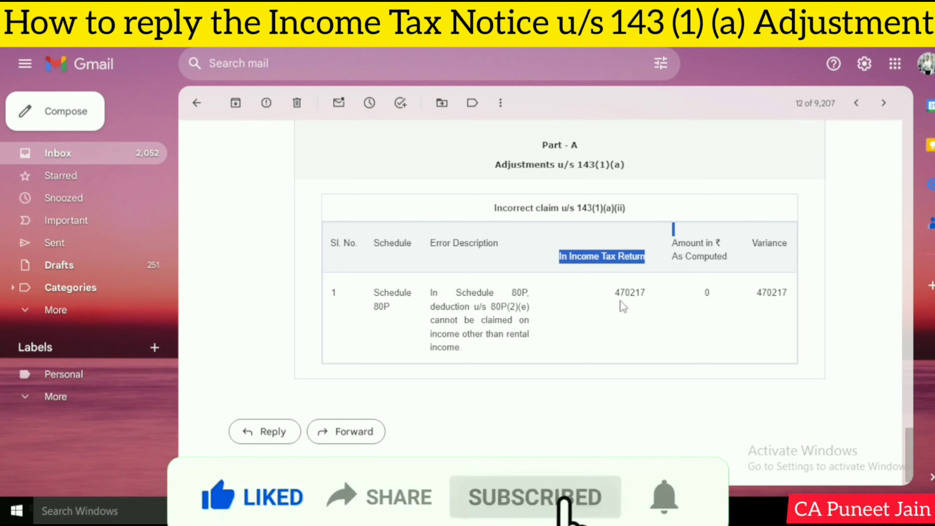
{"action": "double_click", "coordinate": [630, 292]}
{"action": "left_click", "coordinate": [685, 313]}
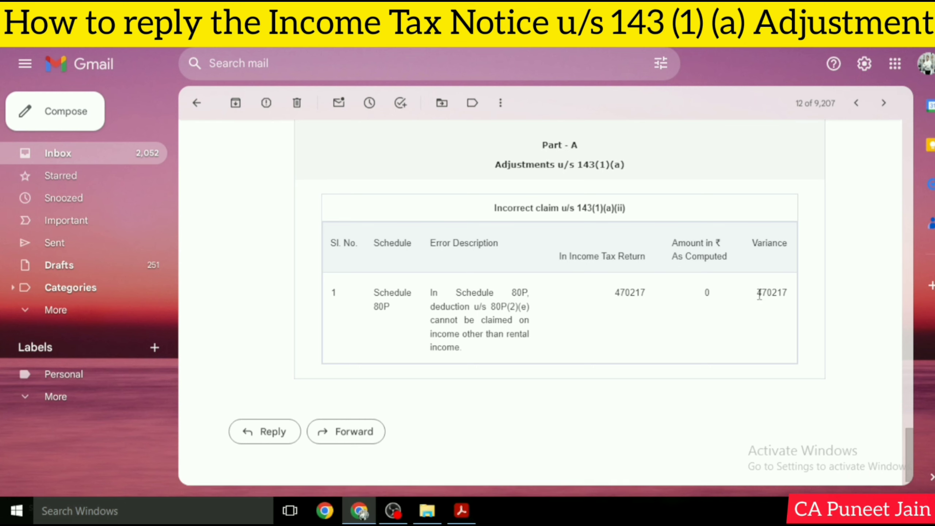
{"action": "left_click_drag", "start_coordinate": [759, 296], "coordinate": [787, 295]}
View filed returns and highlight the pending response u/s 143(1)(a) status.
{"action": "right_click", "coordinate": [397, 523]}
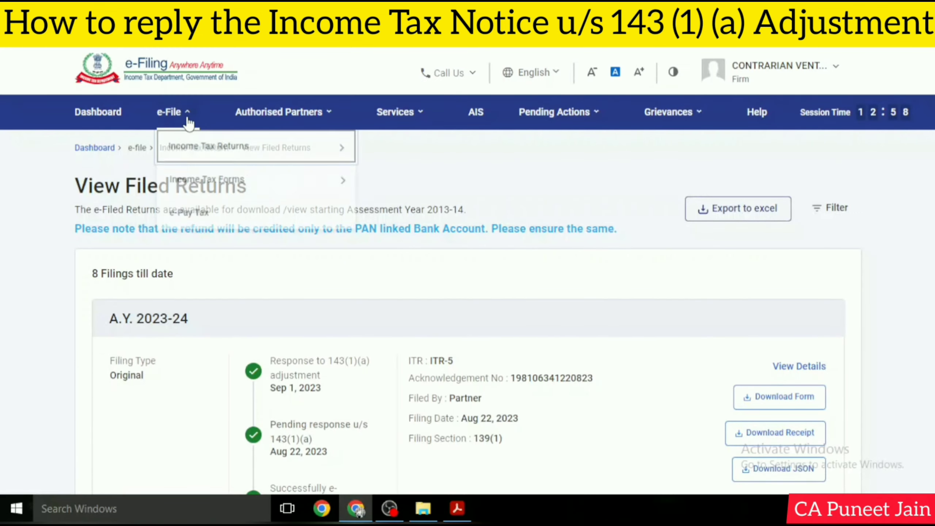
{"action": "left_click", "coordinate": [467, 180]}
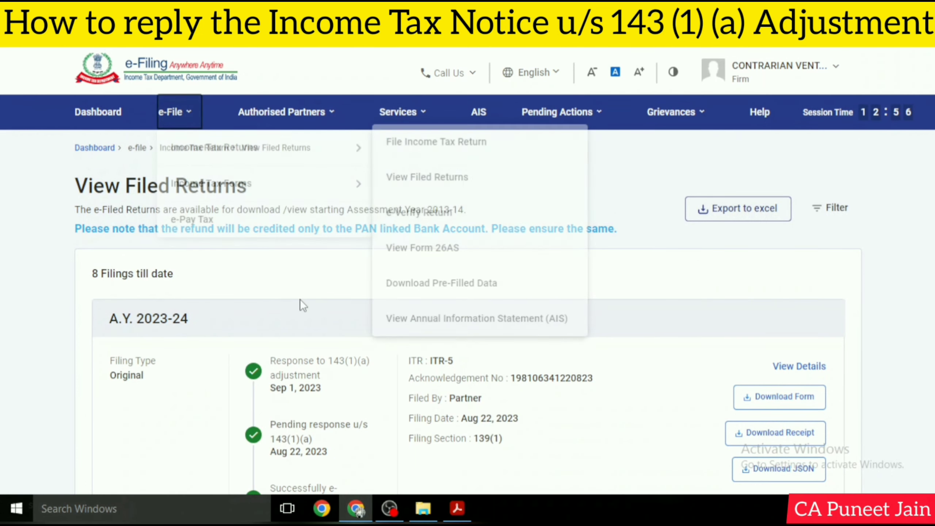
{"action": "left_click_drag", "start_coordinate": [271, 428], "coordinate": [316, 444]}
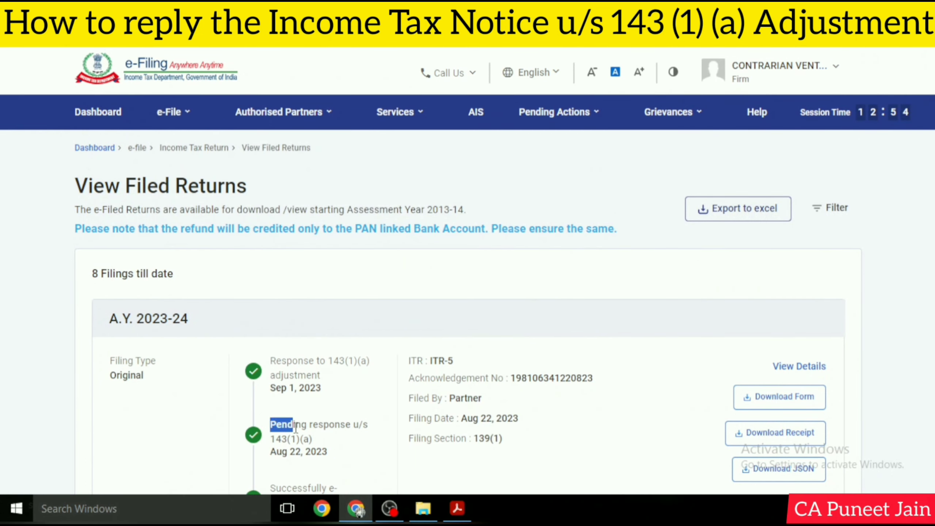
{"action": "left_click", "coordinate": [316, 445]}
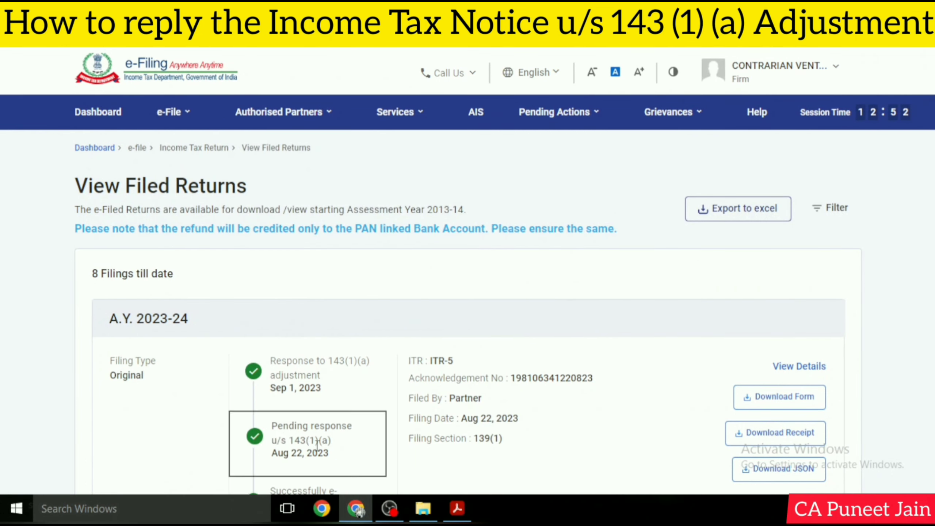
Under e-Proceedings For your Information, view notices for the 143(1)(a) proceeding.
{"action": "left_click", "coordinate": [552, 127]}
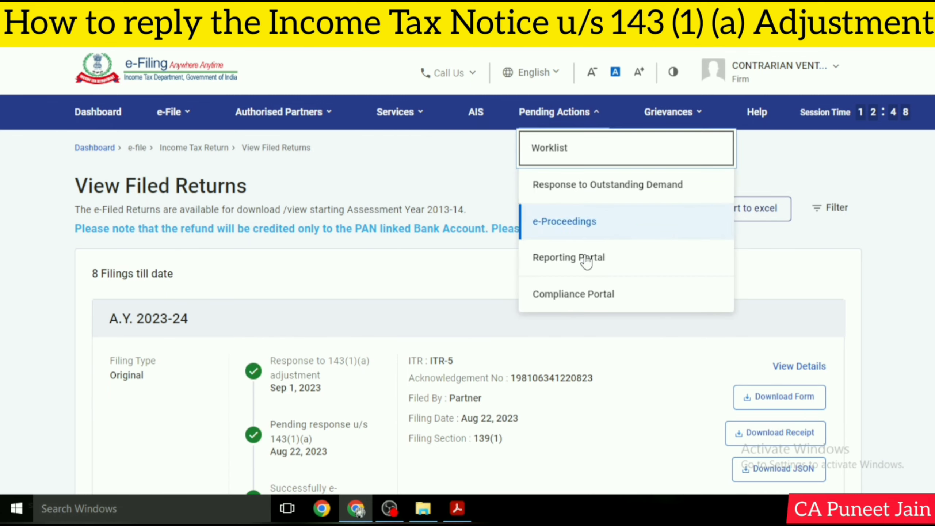
{"action": "left_click", "coordinate": [593, 222]}
{"action": "left_click", "coordinate": [276, 317]}
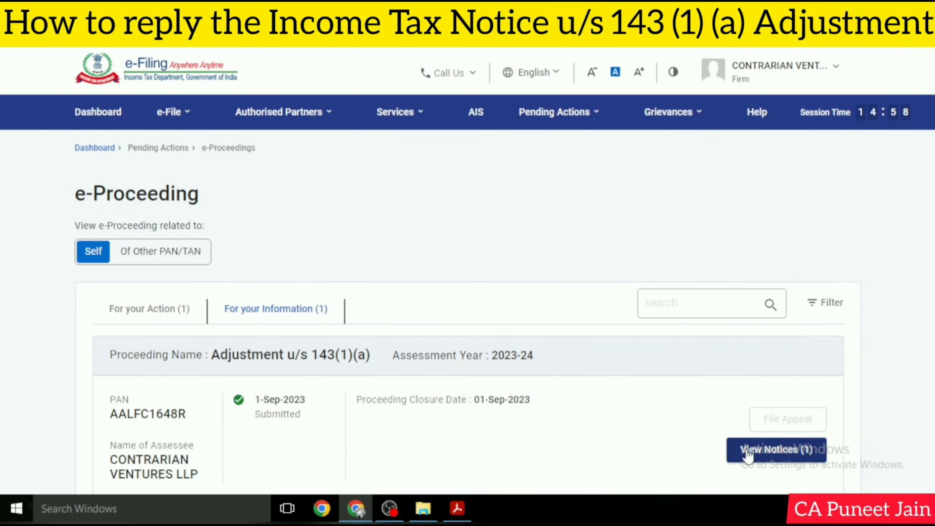
{"action": "left_click", "coordinate": [748, 455]}
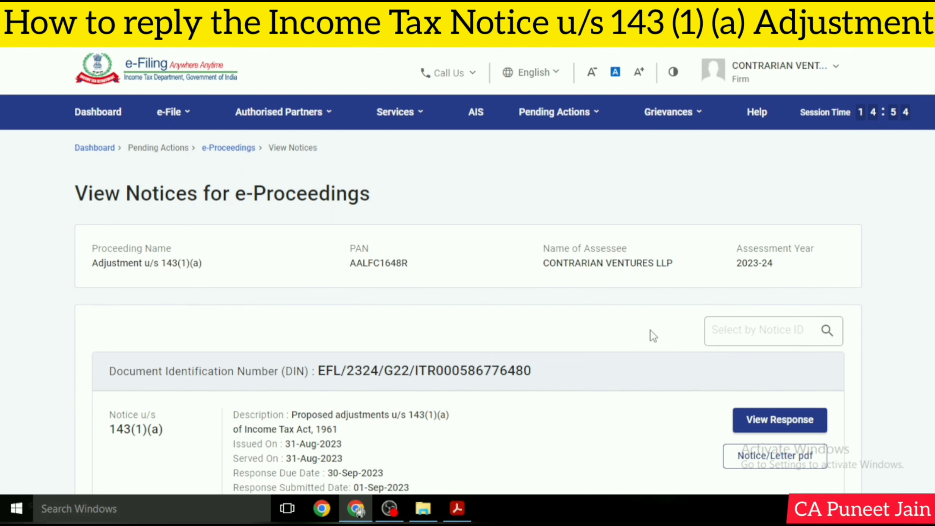
Open the submitted response and expand the Incorrect claim details.
{"action": "left_click", "coordinate": [798, 424]}
{"action": "scroll", "coordinate": [510, 359], "scroll_direction": "down", "scroll_amount": 3}
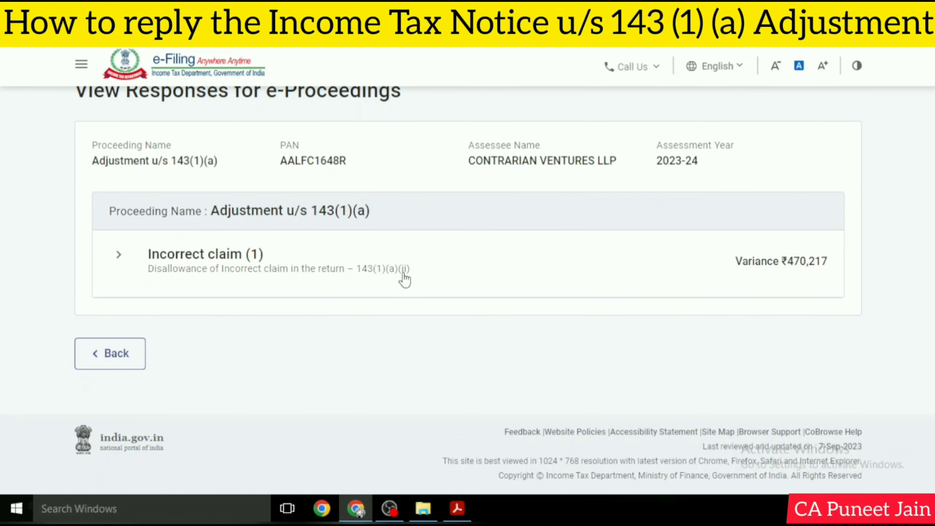
{"action": "left_click", "coordinate": [800, 280]}
{"action": "scroll", "coordinate": [478, 302], "scroll_direction": "down", "scroll_amount": 5}
Highlight the Disagreed response and its 80P(2)(e) deduction remarks.
{"action": "left_click_drag", "start_coordinate": [149, 236], "coordinate": [225, 238]}
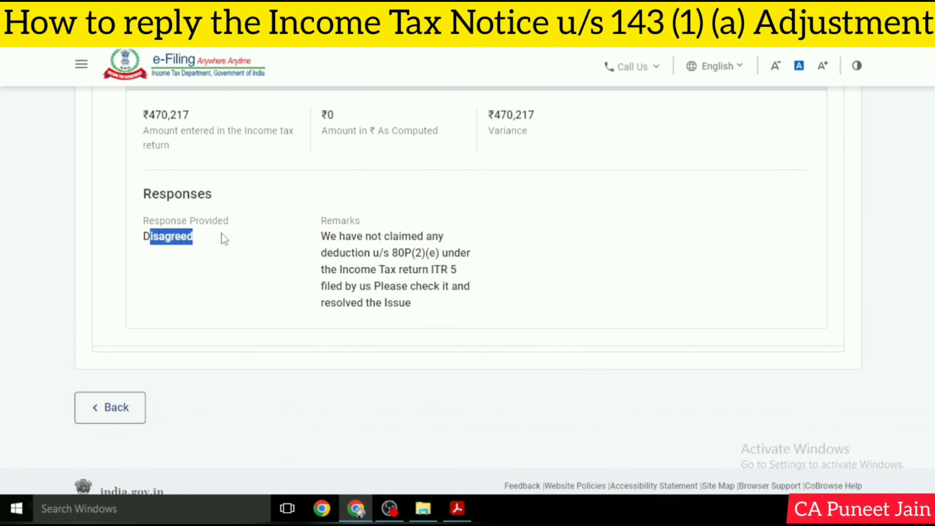
{"action": "left_click", "coordinate": [317, 246]}
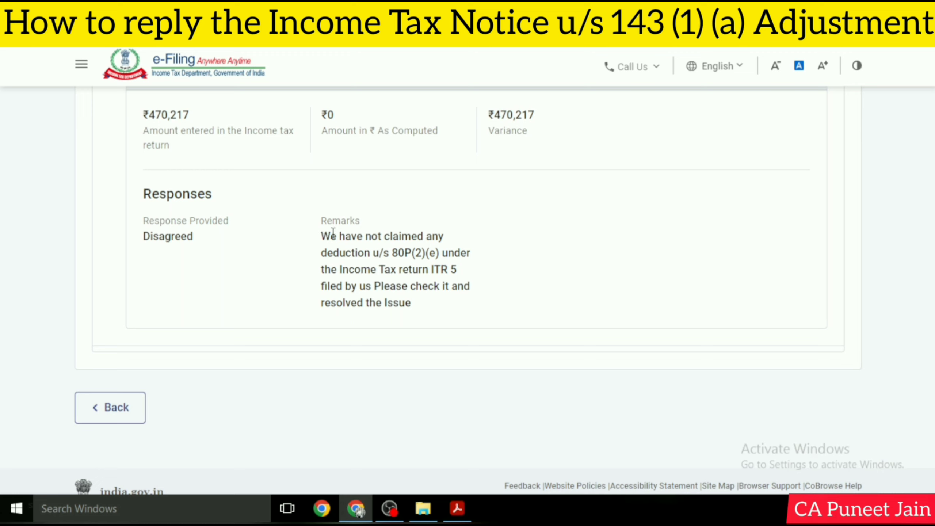
{"action": "left_click_drag", "start_coordinate": [327, 235], "coordinate": [439, 342]}
{"action": "left_click", "coordinate": [582, 362]}
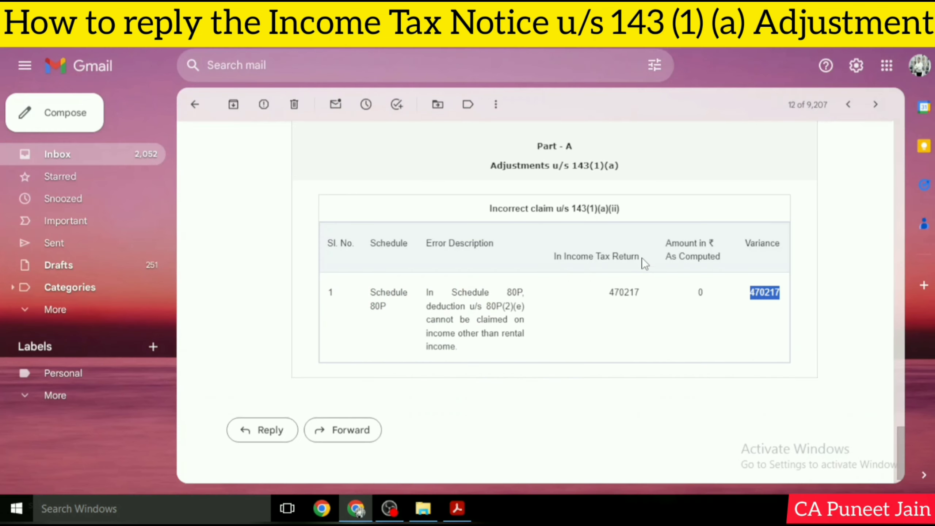
{"action": "scroll", "coordinate": [643, 256], "scroll_direction": "up", "scroll_amount": 3}
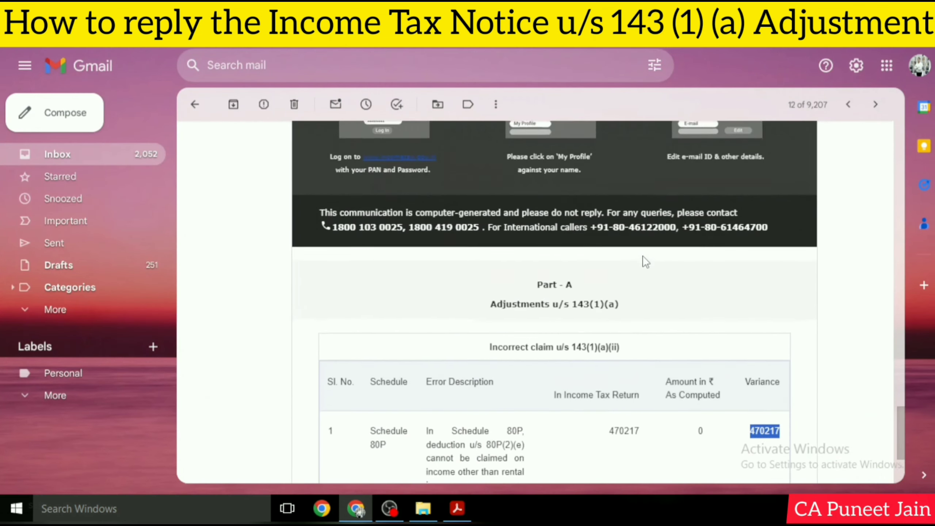
{"action": "scroll", "coordinate": [643, 256], "scroll_direction": "up", "scroll_amount": 5}
{"action": "scroll", "coordinate": [643, 254], "scroll_direction": "up", "scroll_amount": 5}
{"action": "scroll", "coordinate": [649, 253], "scroll_direction": "up", "scroll_amount": 2}
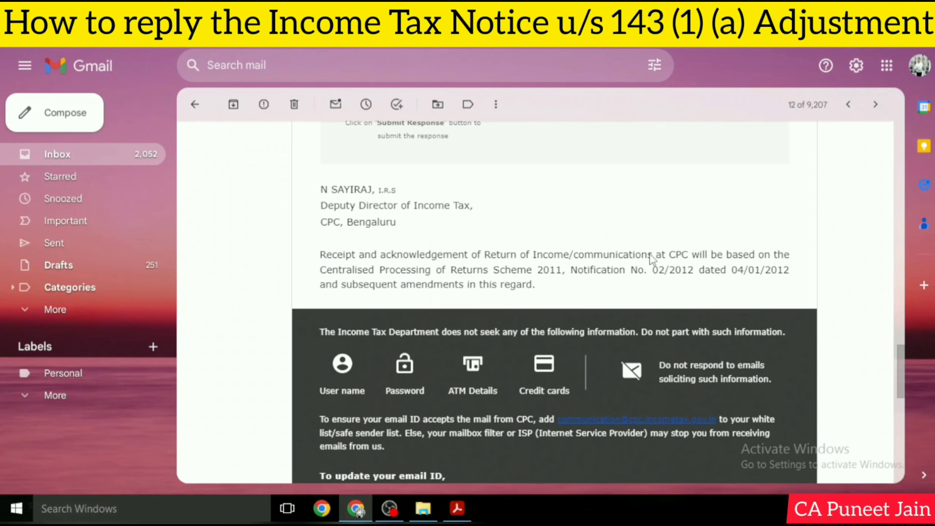
{"action": "scroll", "coordinate": [595, 228], "scroll_direction": "up", "scroll_amount": 3}
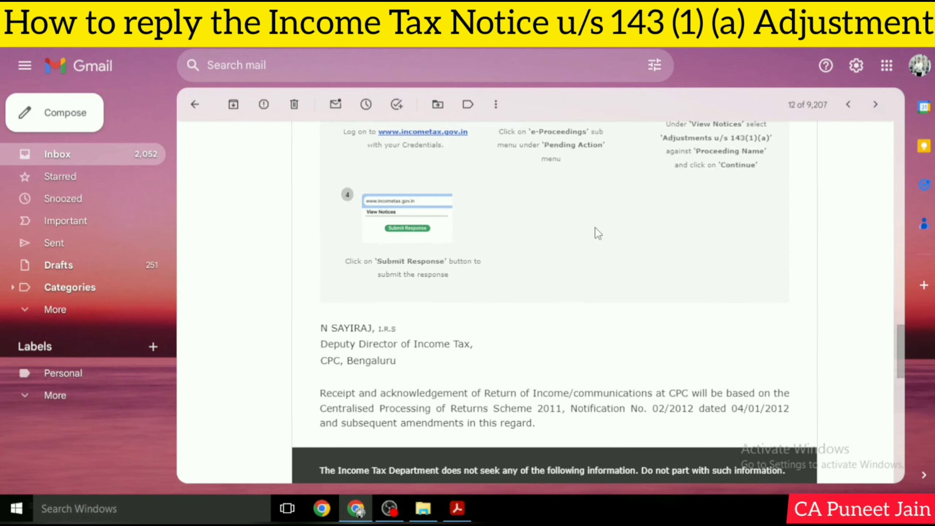
{"action": "scroll", "coordinate": [597, 233], "scroll_direction": "up", "scroll_amount": 2}
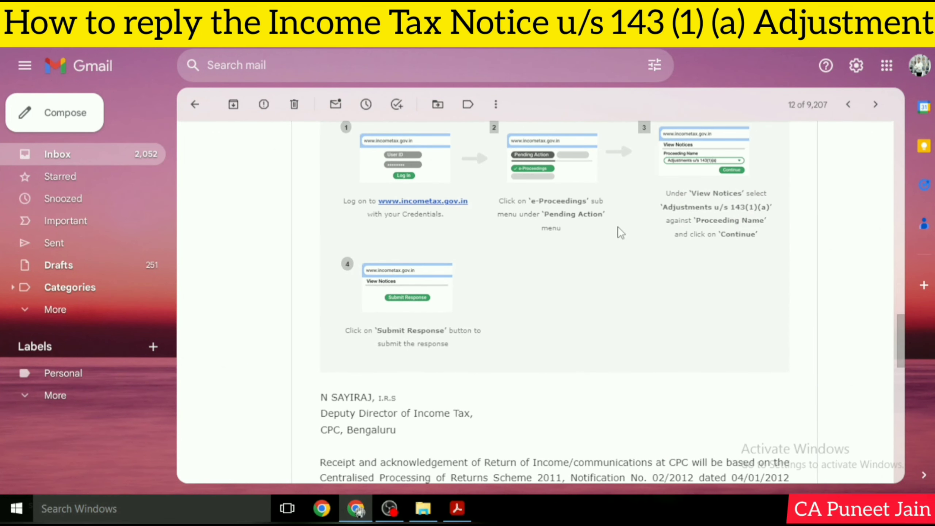
{"action": "scroll", "coordinate": [677, 232], "scroll_direction": "up", "scroll_amount": 2}
{"action": "scroll", "coordinate": [673, 235], "scroll_direction": "up", "scroll_amount": 5}
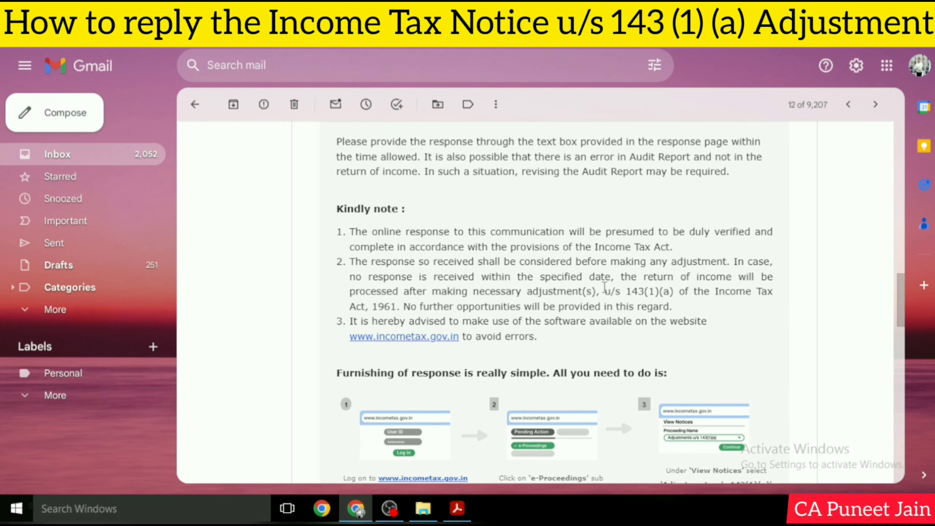
{"action": "scroll", "coordinate": [556, 270], "scroll_direction": "up", "scroll_amount": 2}
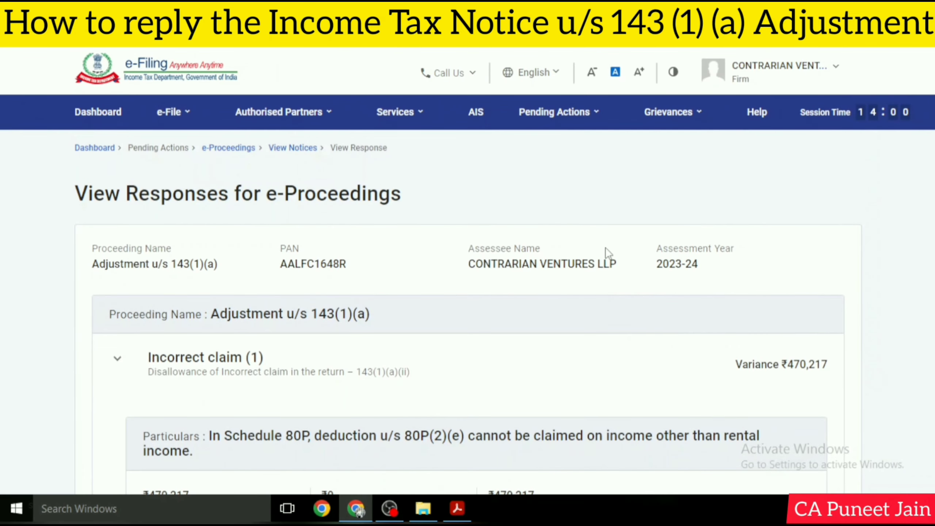
Show the For your Information proceedings on the e-Proceedings page.
{"action": "left_click", "coordinate": [561, 107]}
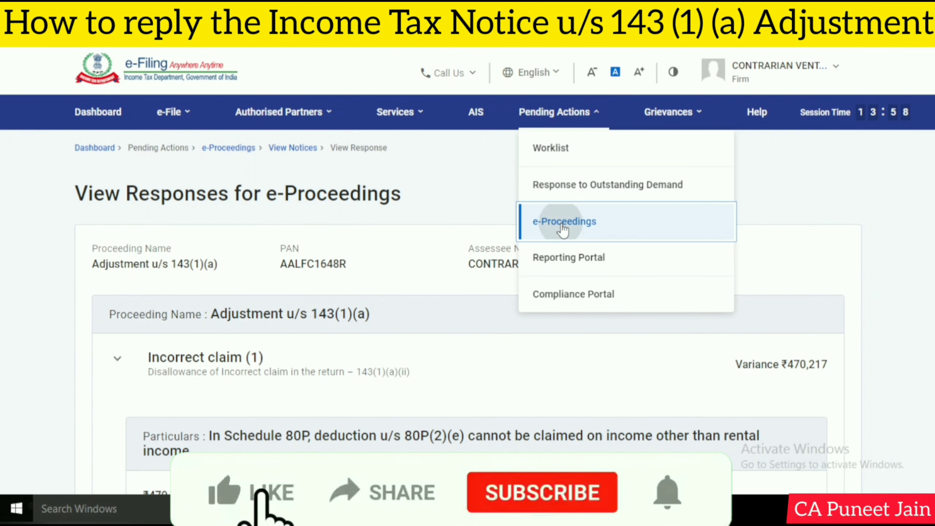
{"action": "left_click", "coordinate": [561, 225]}
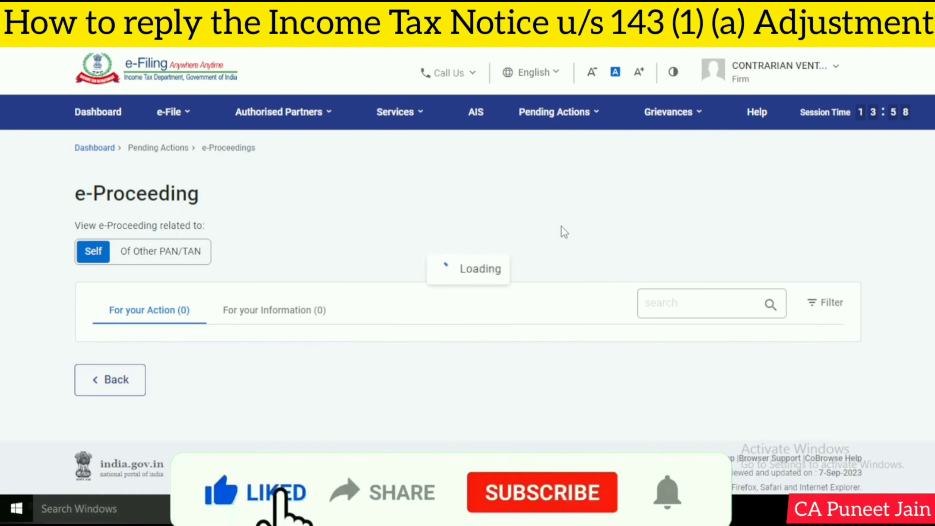
{"action": "left_click", "coordinate": [254, 309]}
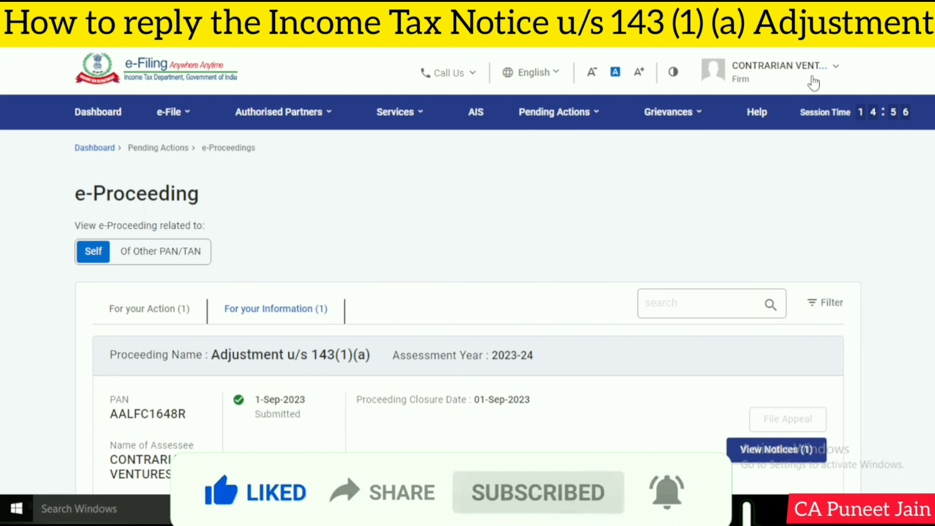
Open View Filed Returns and review the AY 2023-24 ITR-5 filing entry.
{"action": "left_click", "coordinate": [170, 112]}
{"action": "mouse_move", "coordinate": [214, 148]}
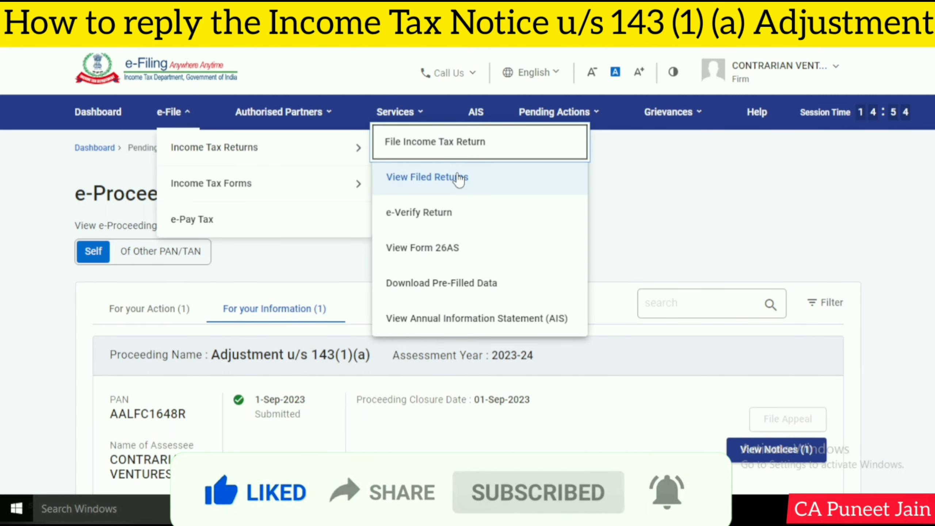
{"action": "left_click", "coordinate": [457, 176]}
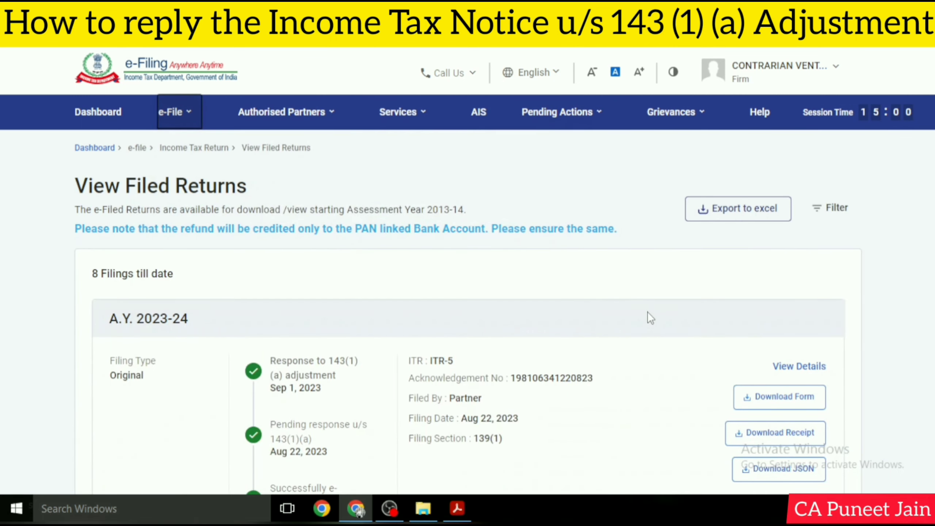
{"action": "scroll", "coordinate": [647, 317], "scroll_direction": "down", "scroll_amount": 2}
{"action": "scroll", "coordinate": [478, 334], "scroll_direction": "down", "scroll_amount": 3}
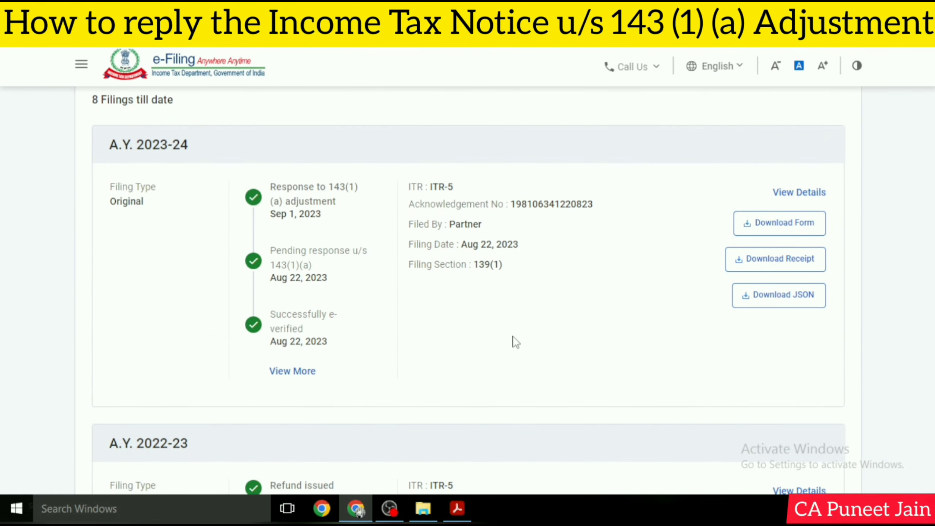
{"action": "scroll", "coordinate": [519, 335], "scroll_direction": "up", "scroll_amount": 2}
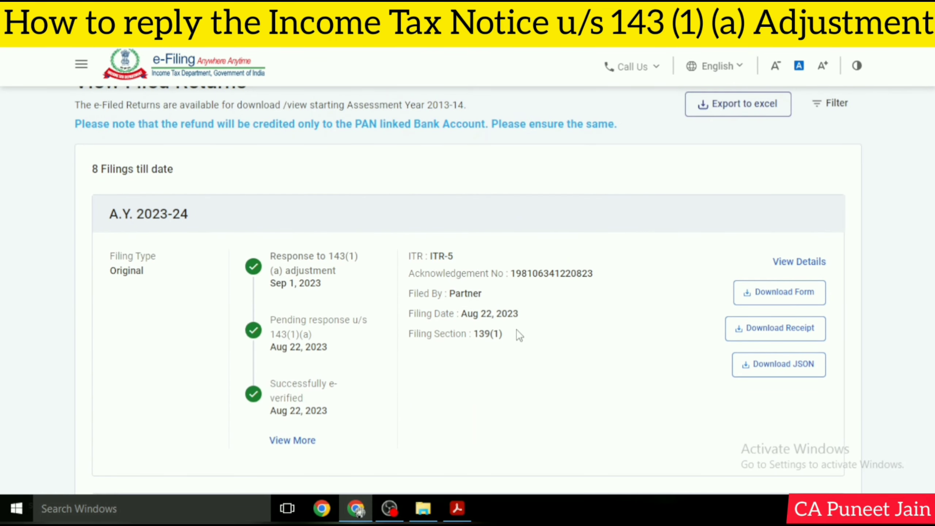
{"action": "scroll", "coordinate": [519, 335], "scroll_direction": "up", "scroll_amount": 3}
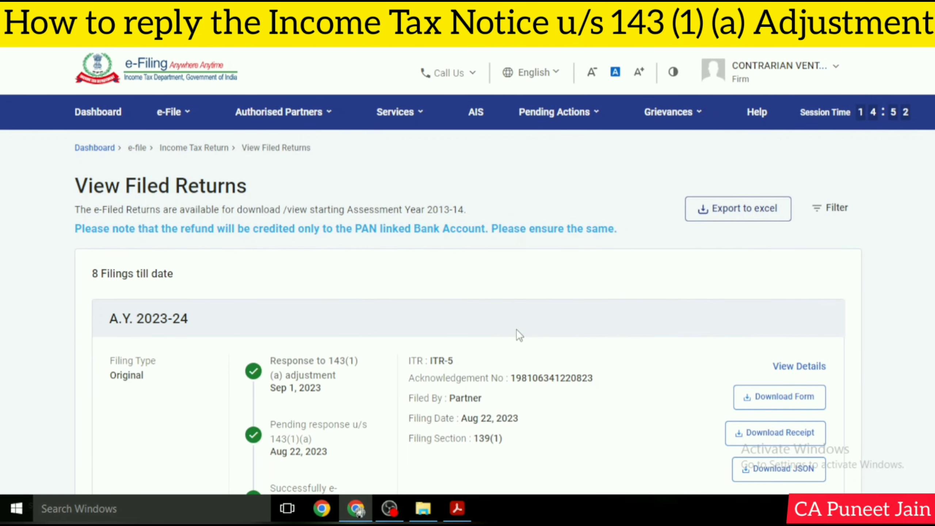
{"action": "left_click", "coordinate": [554, 113]}
{"action": "left_click", "coordinate": [574, 113]}
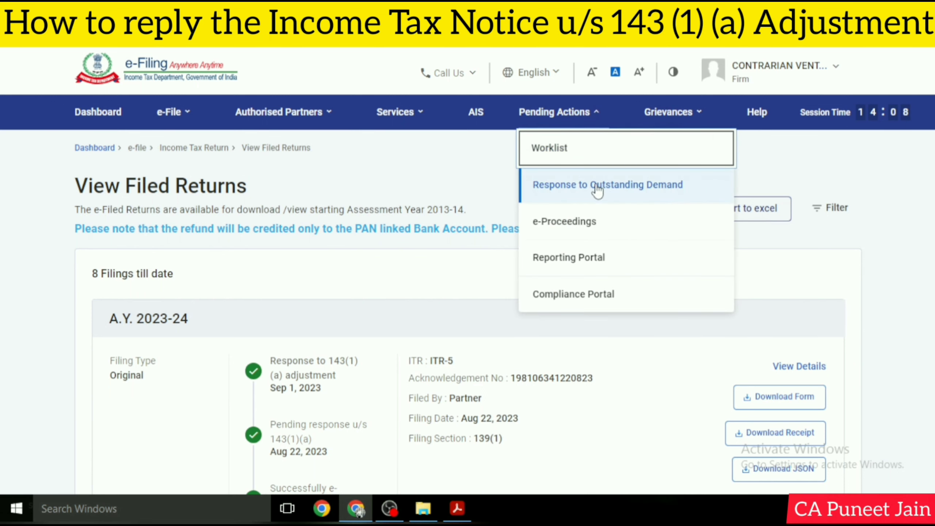
{"action": "left_click", "coordinate": [414, 293]}
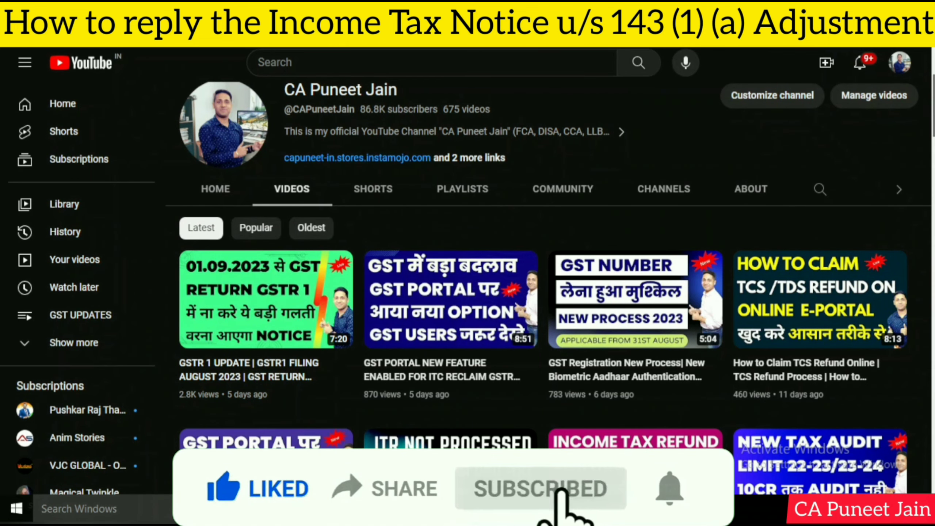
{"action": "scroll", "coordinate": [548, 258], "scroll_direction": "down", "scroll_amount": 1}
{"action": "scroll", "coordinate": [548, 258], "scroll_direction": "down", "scroll_amount": 2}
{"action": "scroll", "coordinate": [544, 320], "scroll_direction": "down", "scroll_amount": 2}
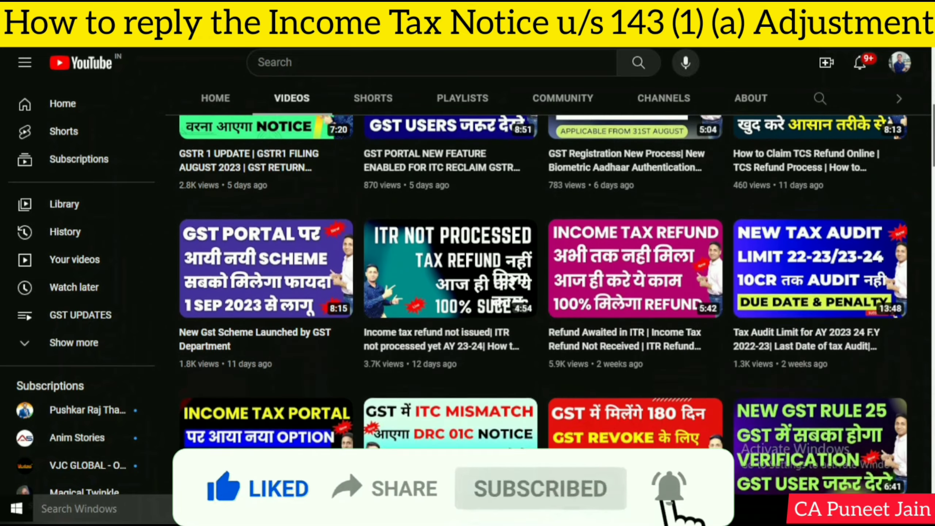
{"action": "scroll", "coordinate": [543, 321], "scroll_direction": "down", "scroll_amount": 5}
{"action": "scroll", "coordinate": [544, 320], "scroll_direction": "down", "scroll_amount": 2}
{"action": "scroll", "coordinate": [543, 320], "scroll_direction": "down", "scroll_amount": 1}
{"action": "scroll", "coordinate": [543, 283], "scroll_direction": "up", "scroll_amount": 5}
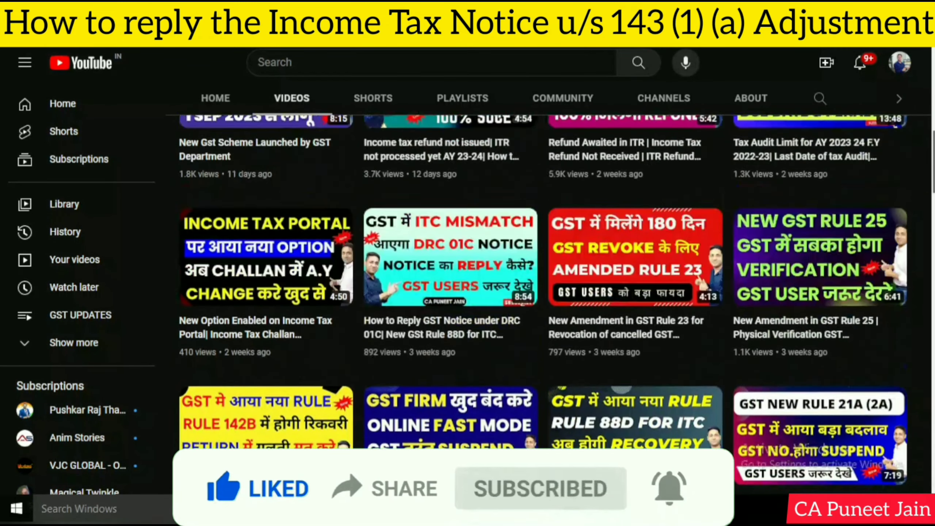
{"action": "scroll", "coordinate": [543, 283], "scroll_direction": "up", "scroll_amount": 5}
{"action": "scroll", "coordinate": [543, 283], "scroll_direction": "up", "scroll_amount": 5}
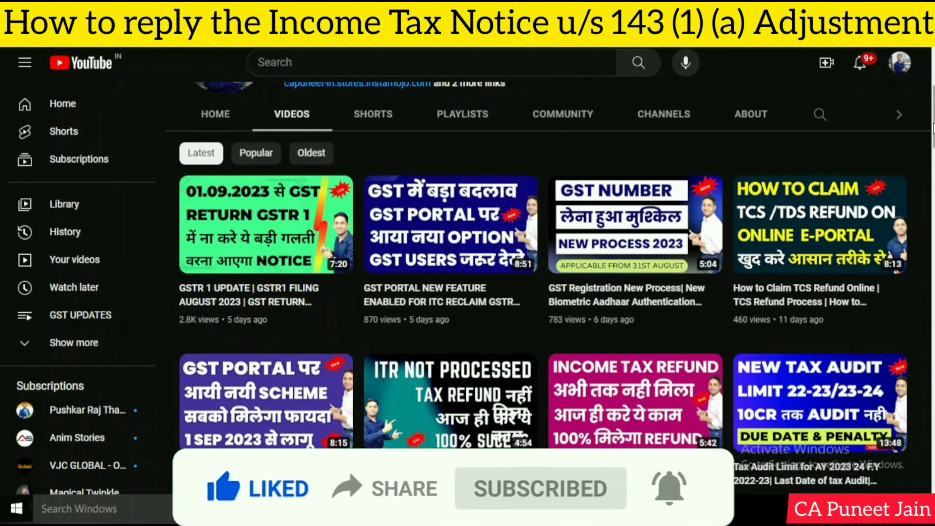
{"action": "scroll", "coordinate": [933, 127], "scroll_direction": "up", "scroll_amount": 2}
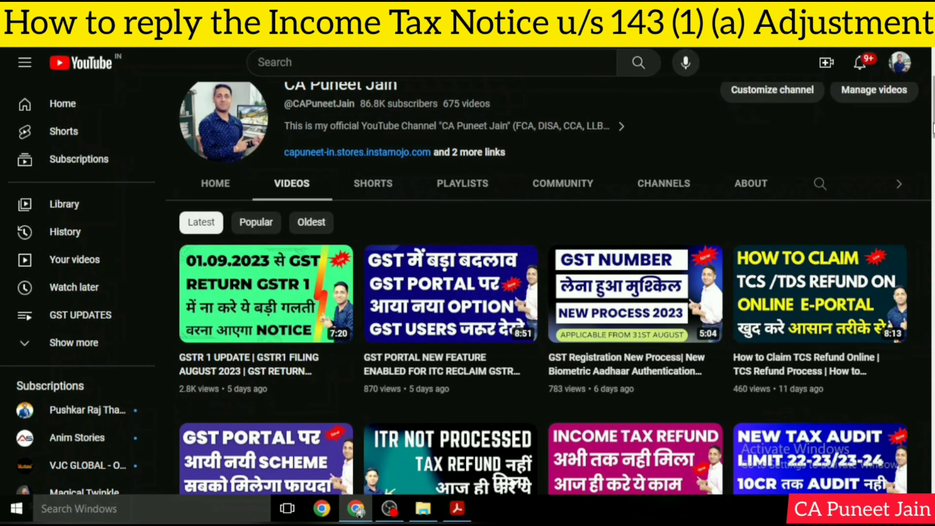
{"action": "scroll", "coordinate": [933, 127], "scroll_direction": "up", "scroll_amount": 1}
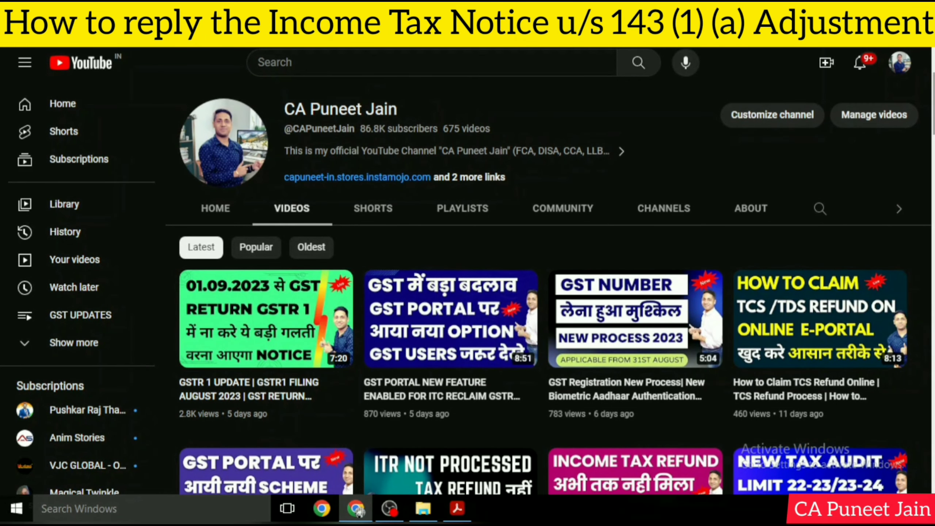